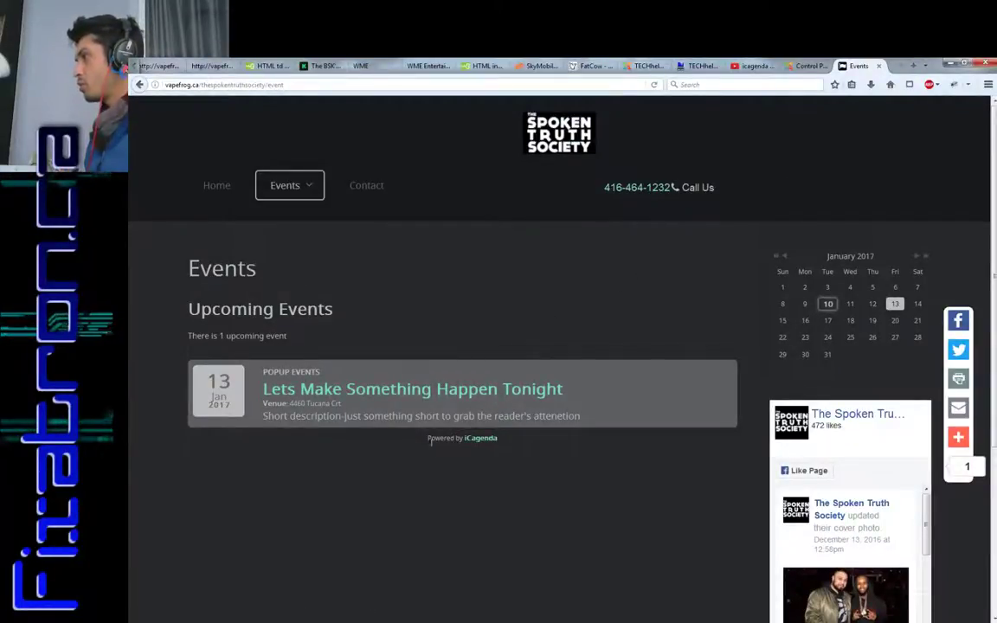
- Check the 'Powered by iCagenda' footer, then switch to the Joomla administrator control panel tab
click(440, 446)
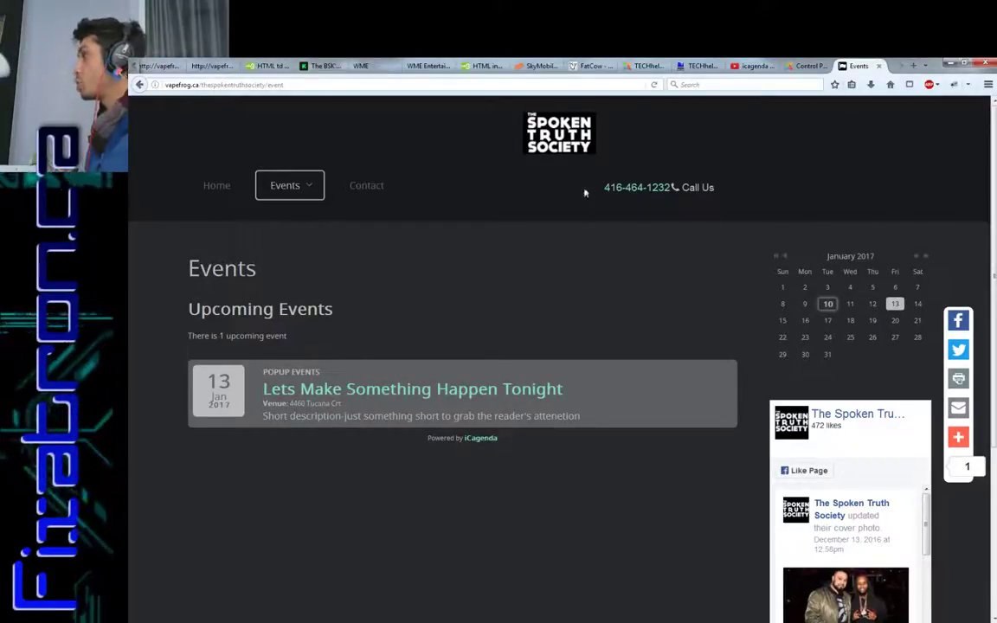
click(808, 66)
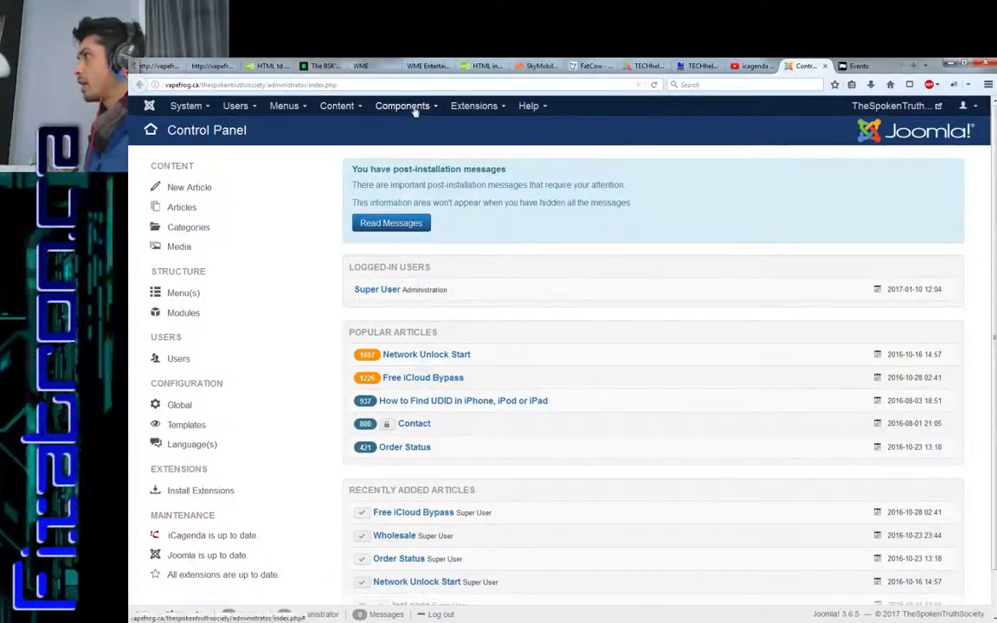
- Show iCagenda in the Components menu, then switch to the connected CuteFTP window
click(414, 110)
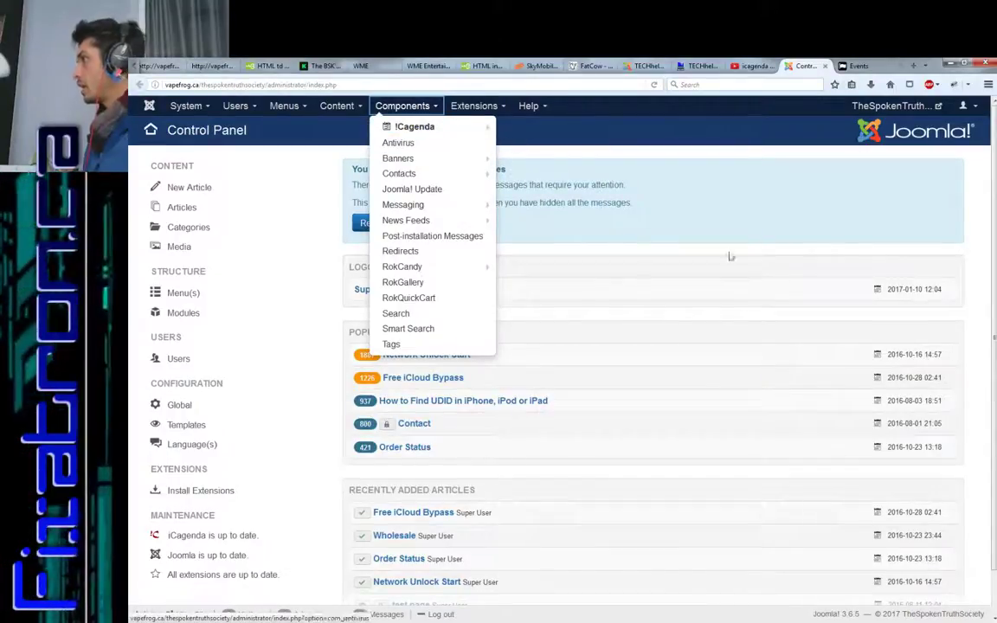
key(alt+Tab)
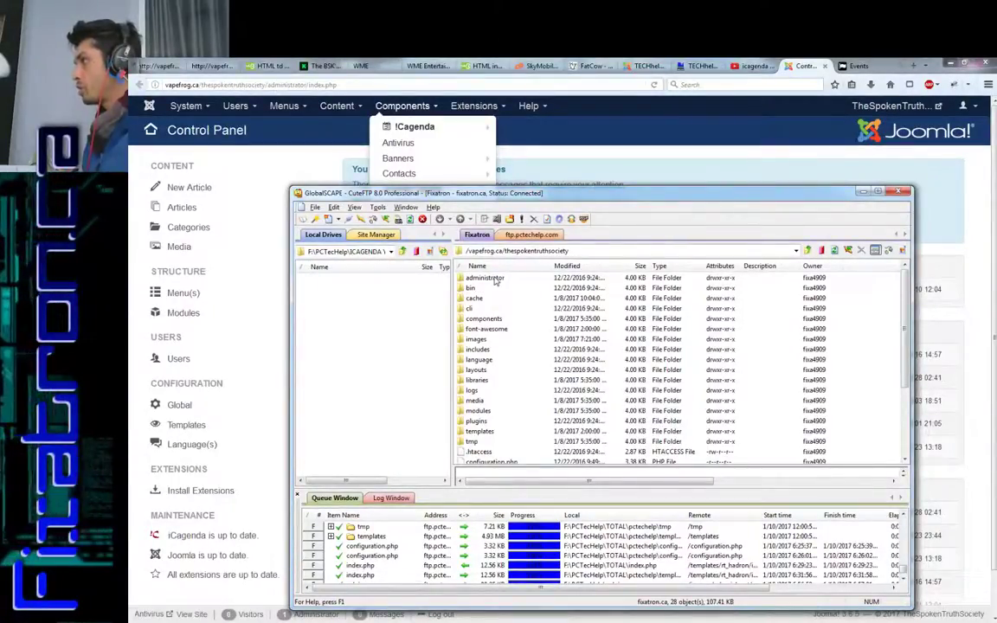
- Browse the server to administrator/components/com_icagenda/utilities/theme
double_click(485, 277)
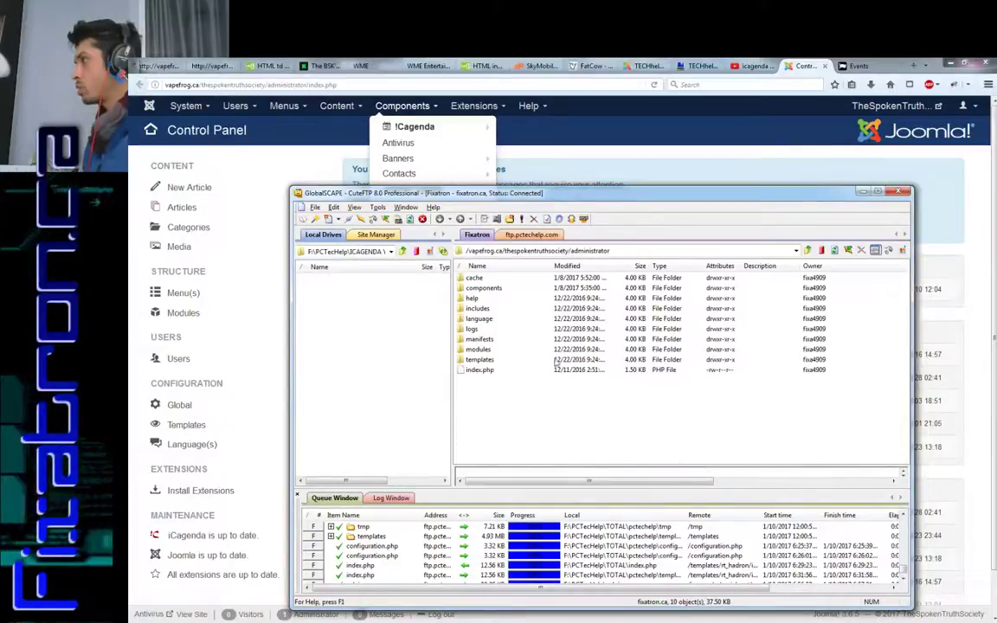
double_click(489, 288)
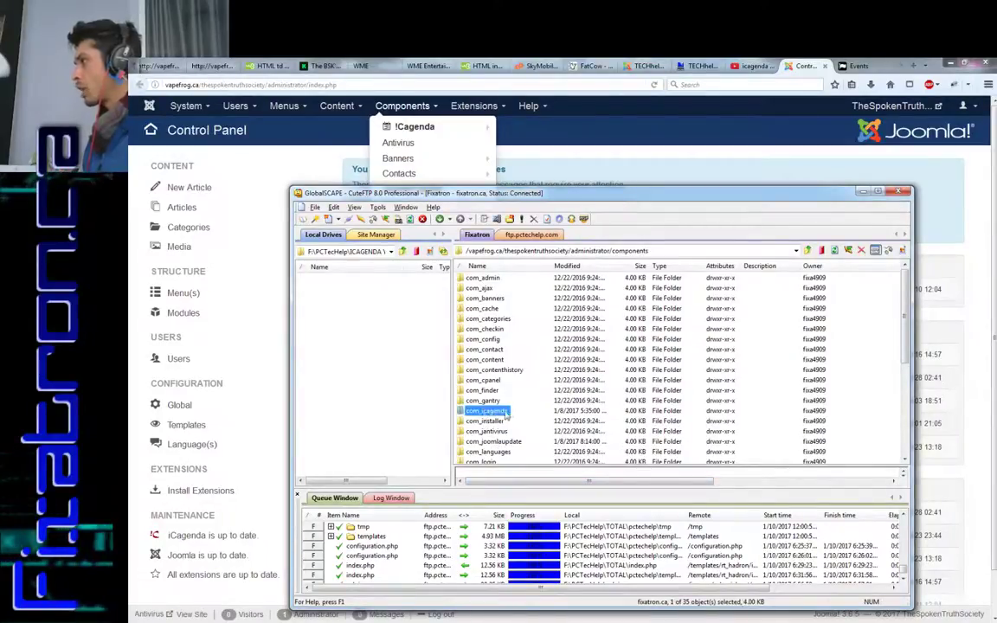
double_click(508, 412)
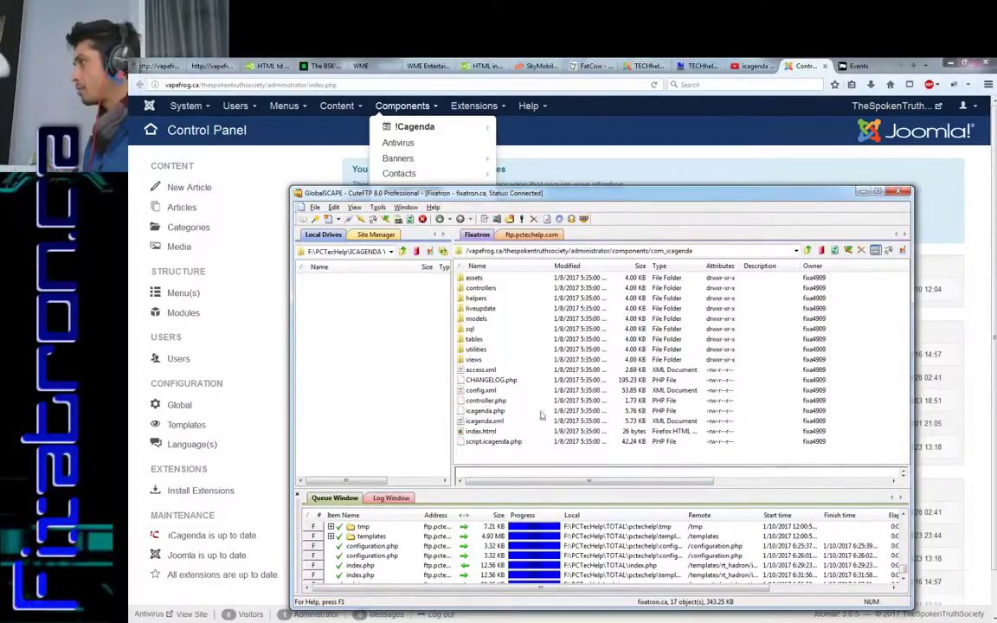
double_click(476, 349)
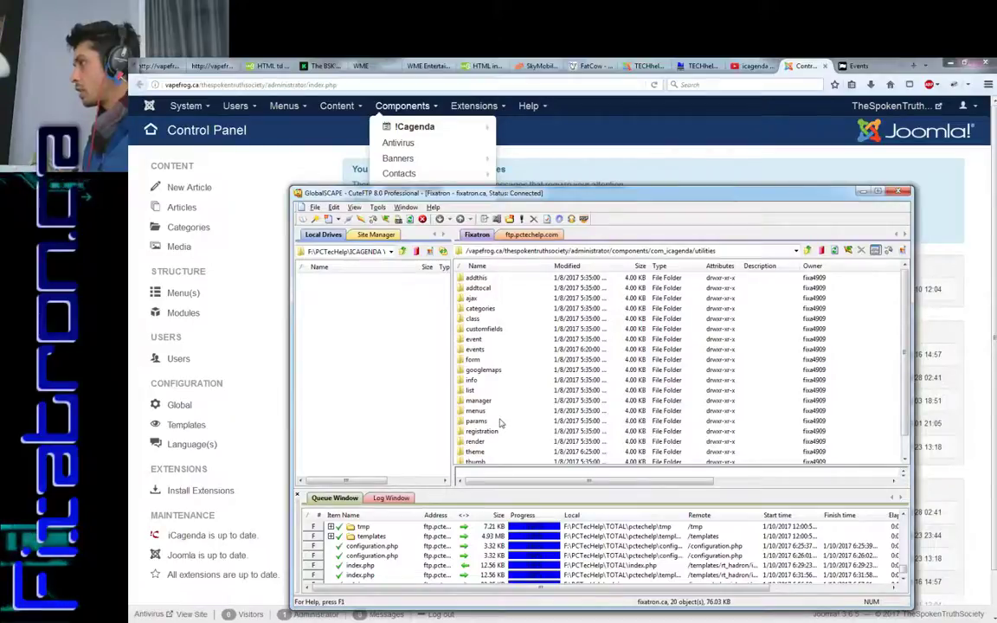
double_click(474, 452)
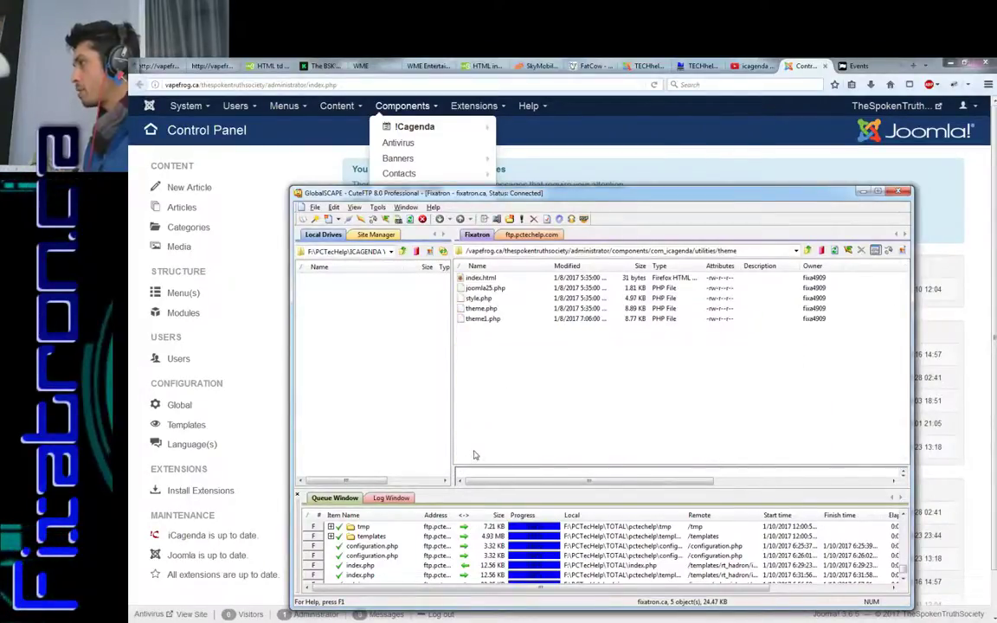
- Download theme.php and theme1.php, then right-click the local theme.php in Explorer
click(488, 308)
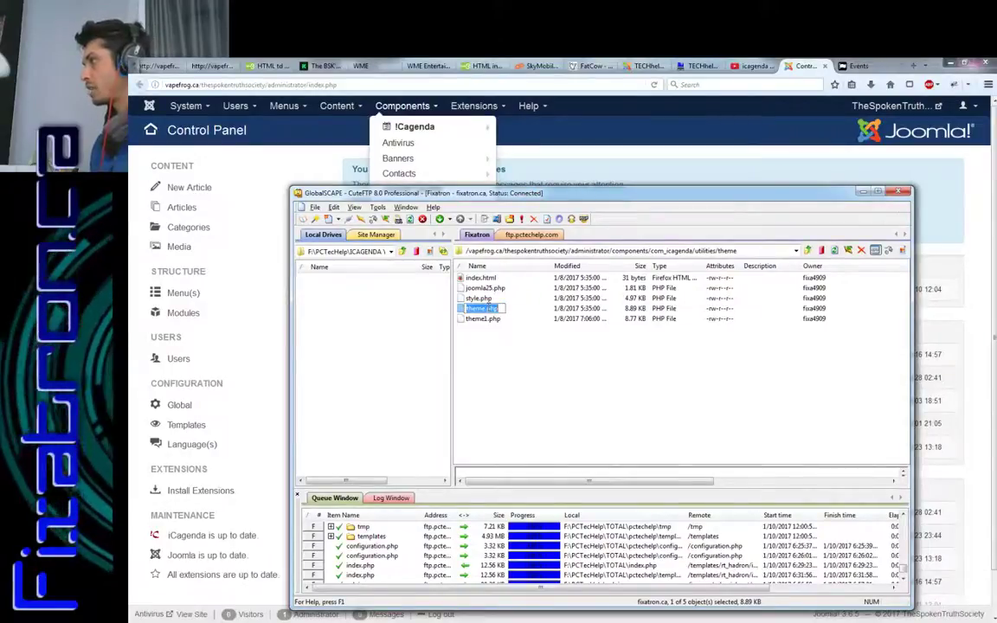
double_click(485, 309)
double_click(481, 319)
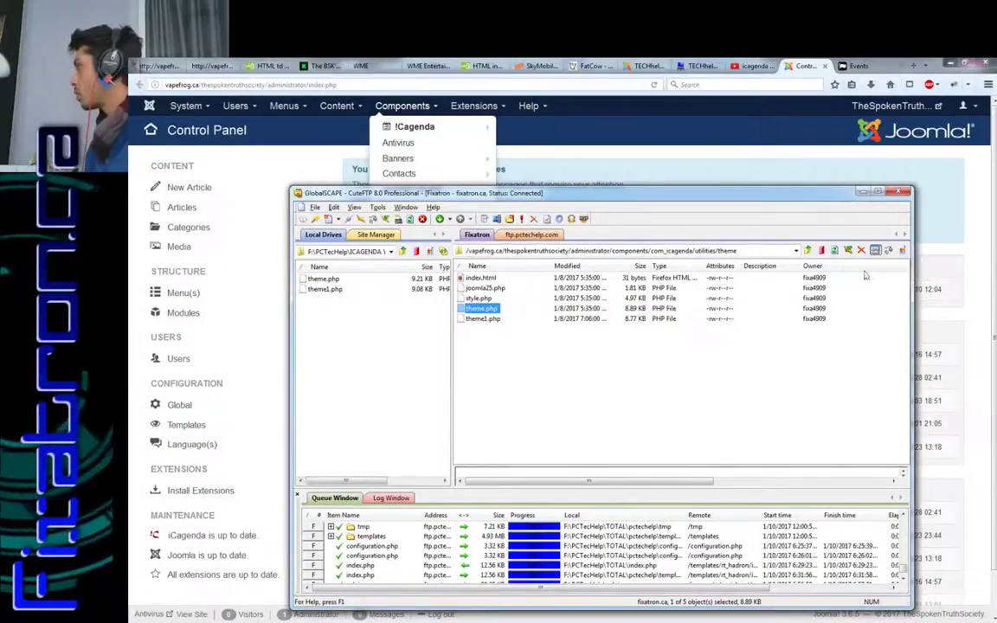
key(alt+Tab)
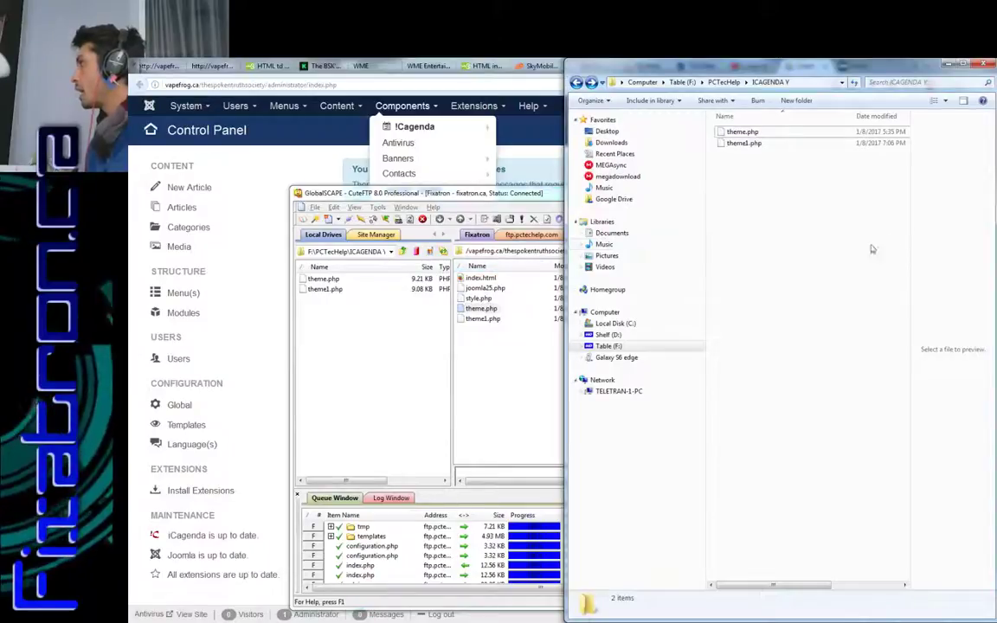
right_click(740, 131)
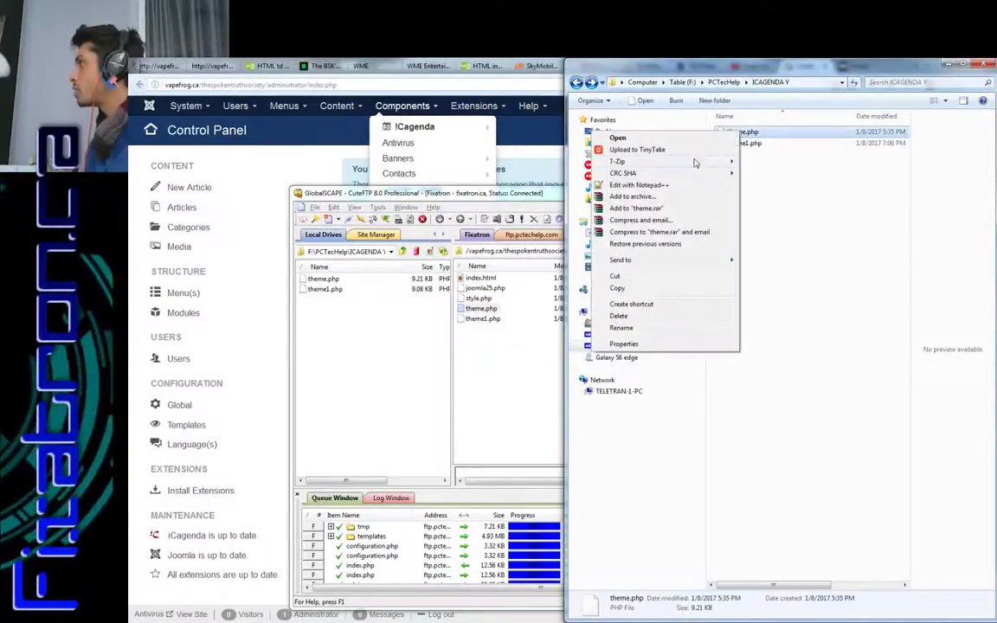
- Open theme.php in Notepad++ and scroll to the footer code near line 312
click(688, 185)
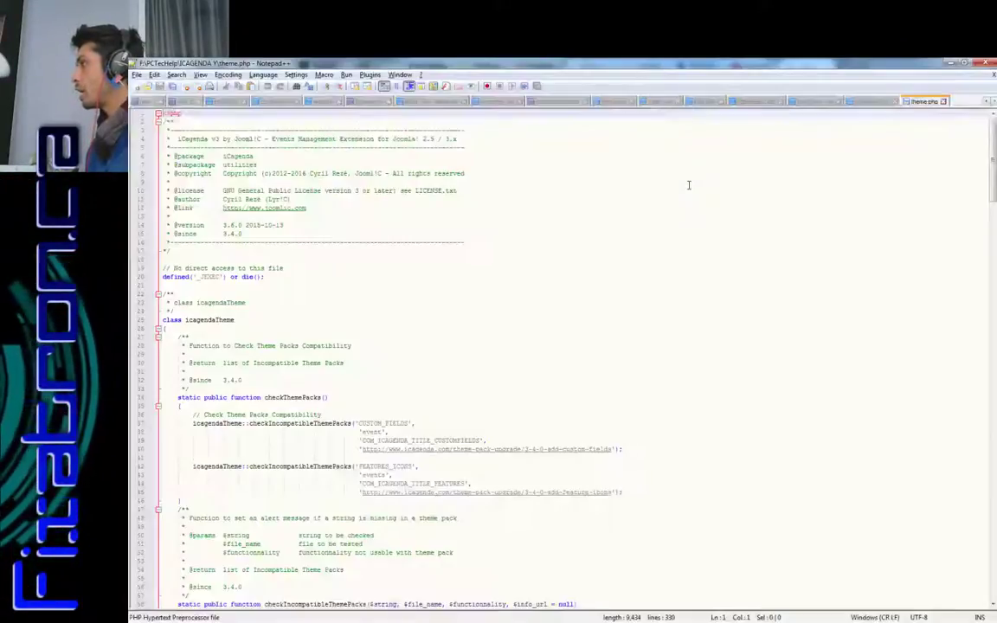
scroll(623, 391, down, 11)
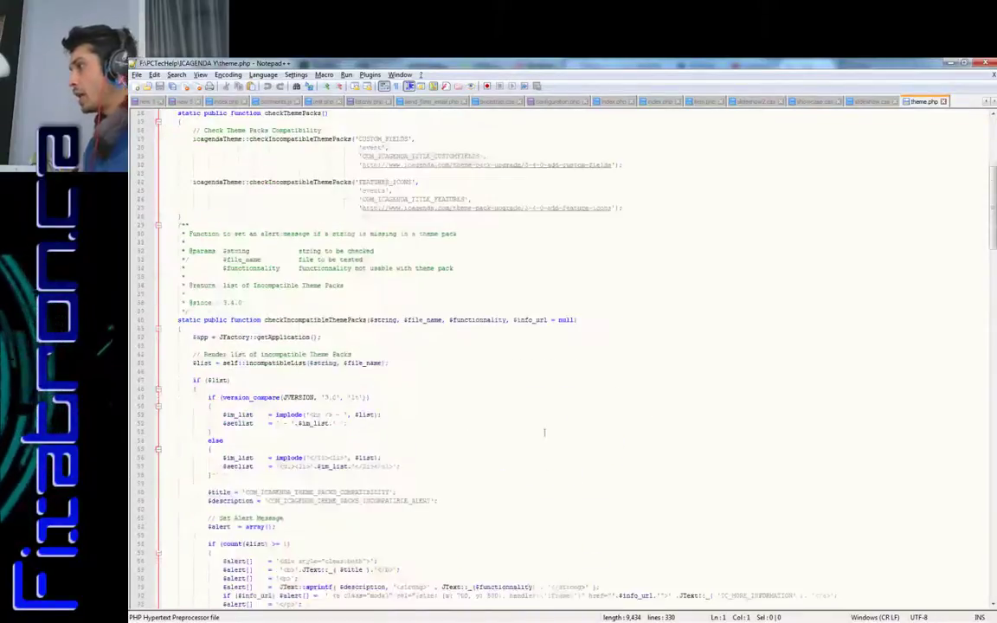
scroll(543, 433, down, 9)
scroll(519, 469, down, 6)
scroll(520, 469, down, 7)
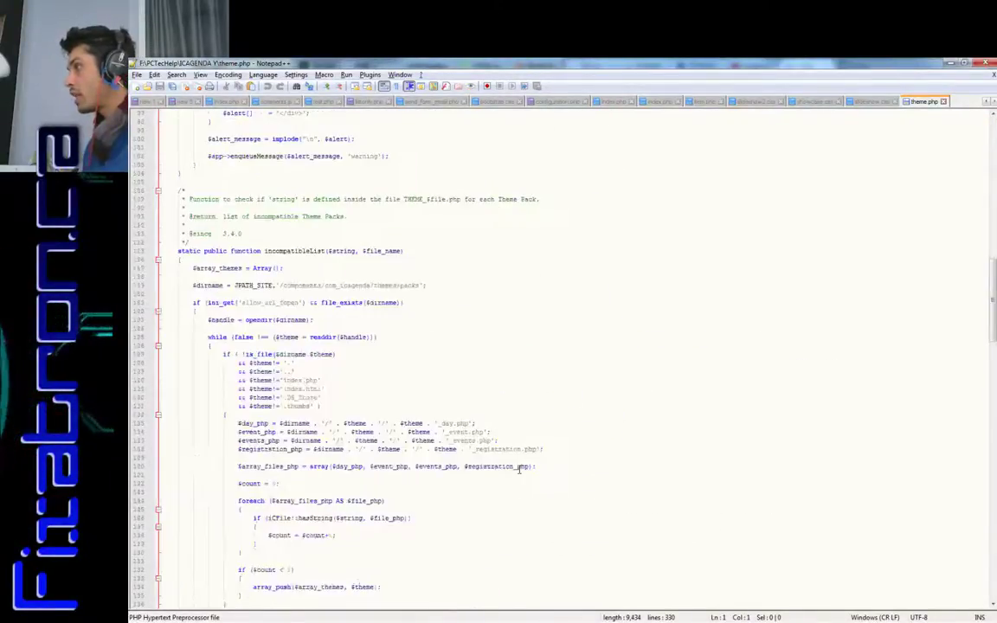
scroll(519, 469, down, 7)
scroll(519, 469, down, 8)
scroll(519, 469, down, 7)
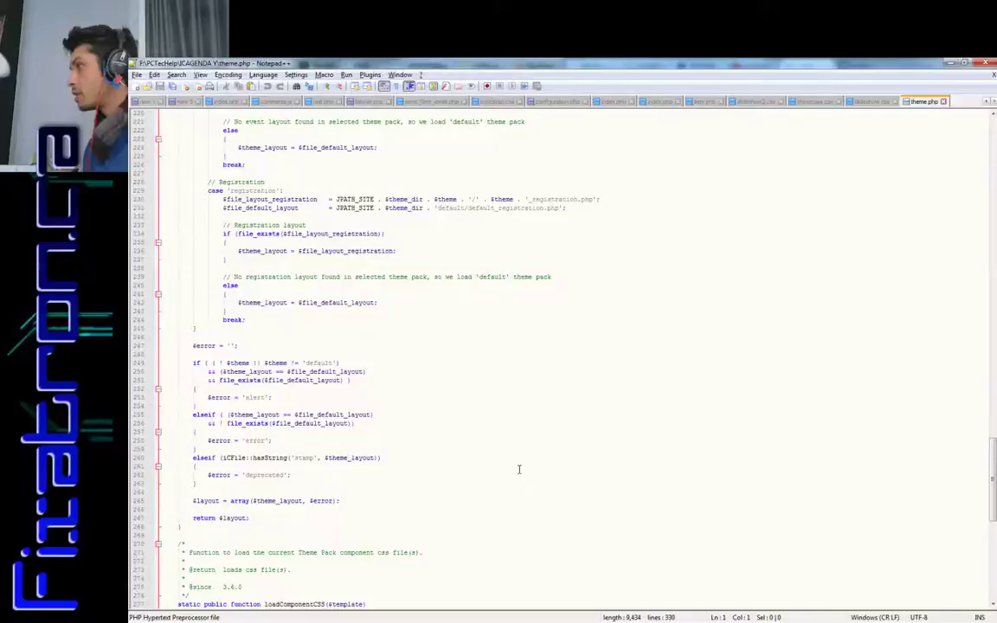
scroll(519, 469, down, 7)
scroll(519, 469, down, 9)
scroll(520, 469, down, 1)
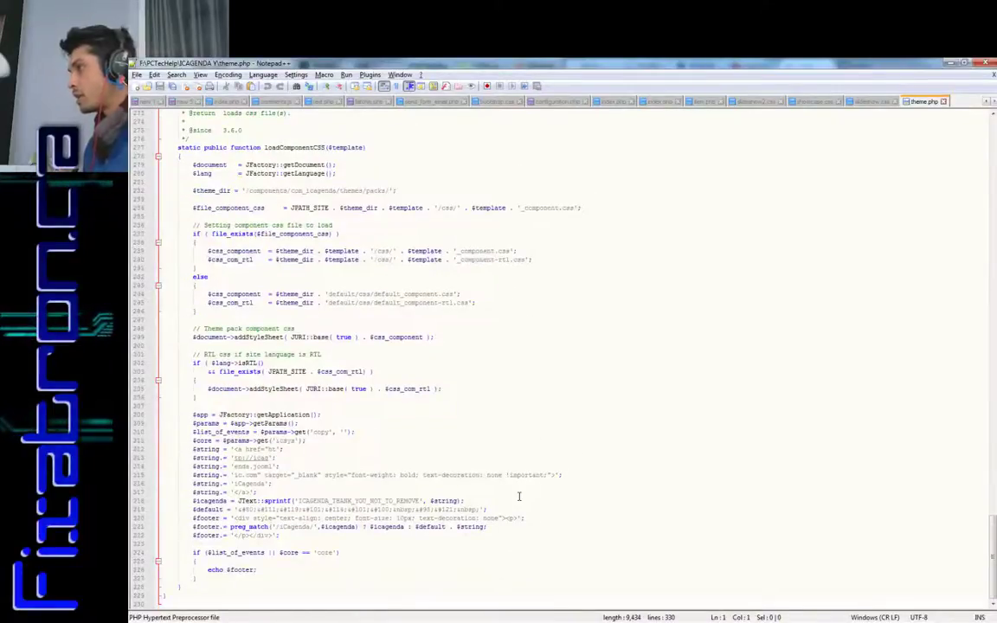
- Select the $string lines that build the iCagenda footer link
click(137, 450)
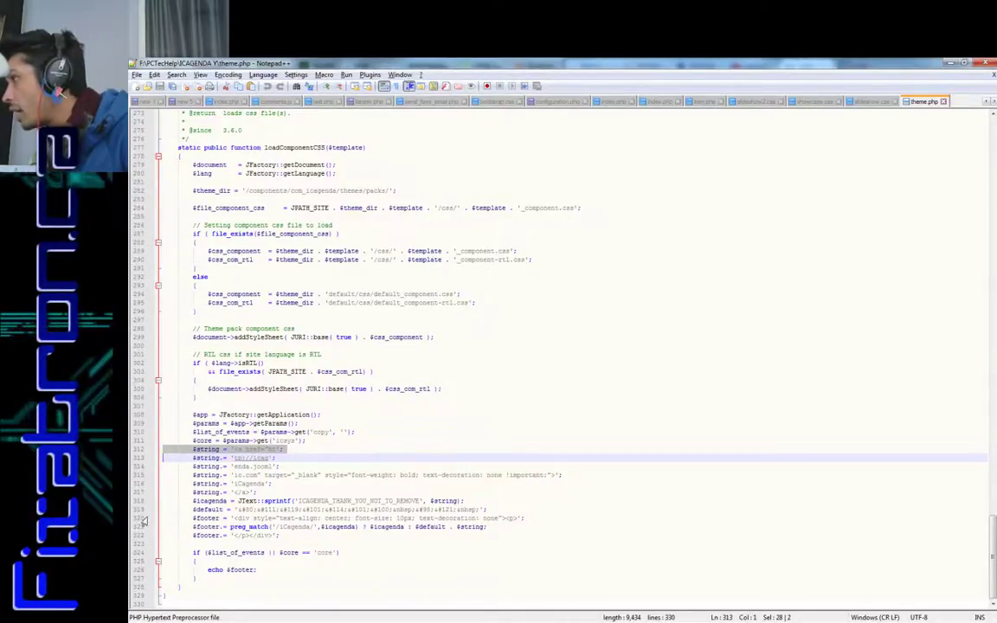
click(141, 511)
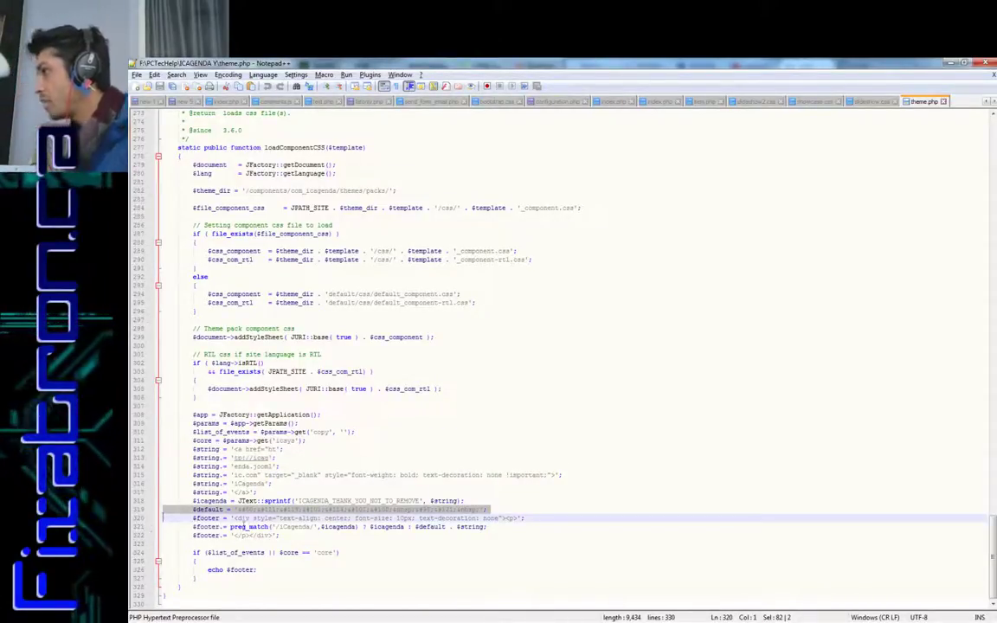
click(258, 510)
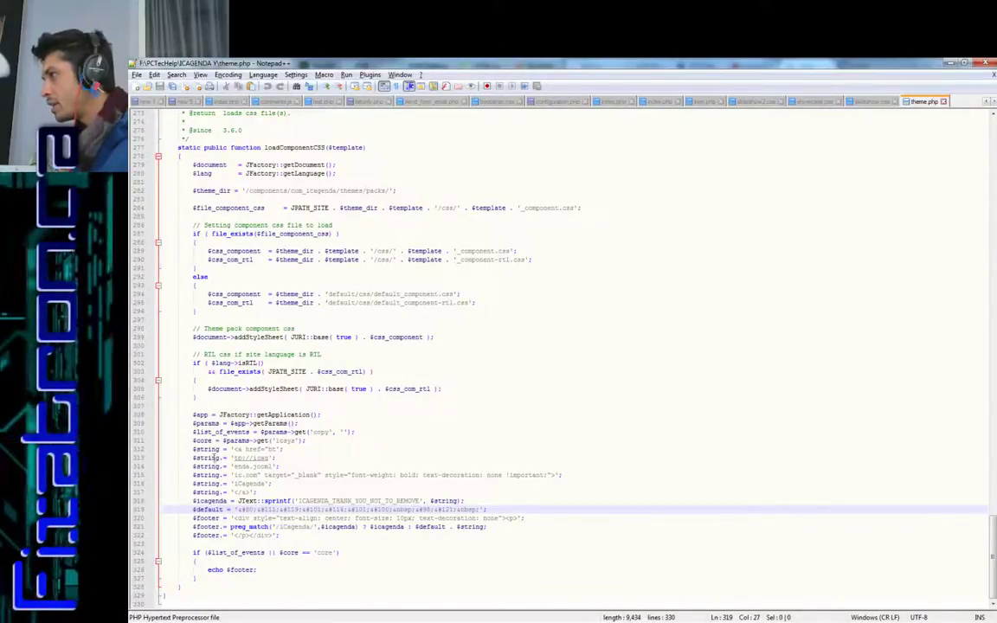
drag(218, 449, 208, 492)
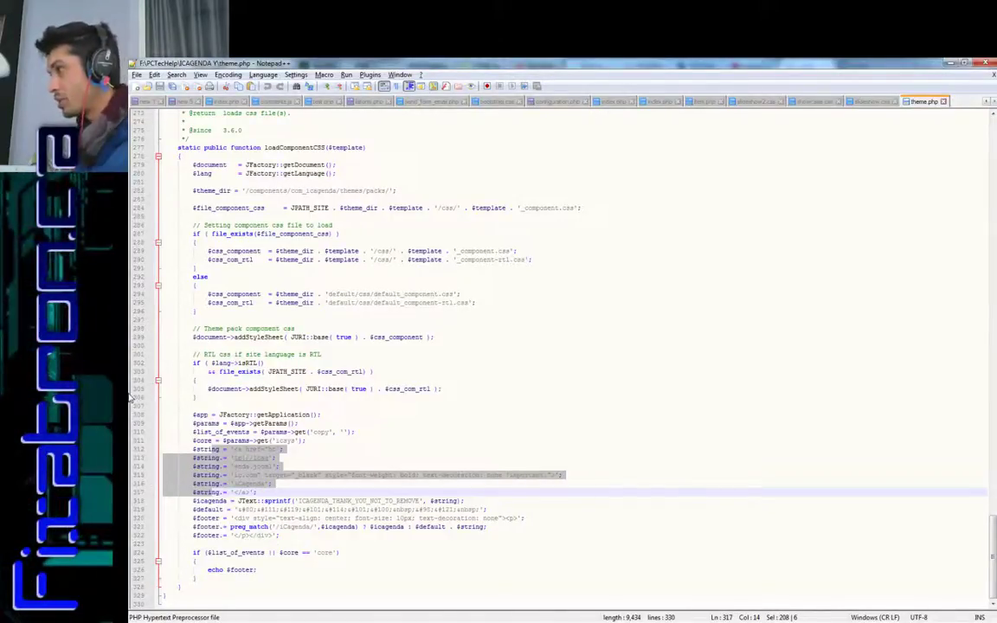
- Join the $string pieces on lines 312–316 into one line at line 312
click(244, 484)
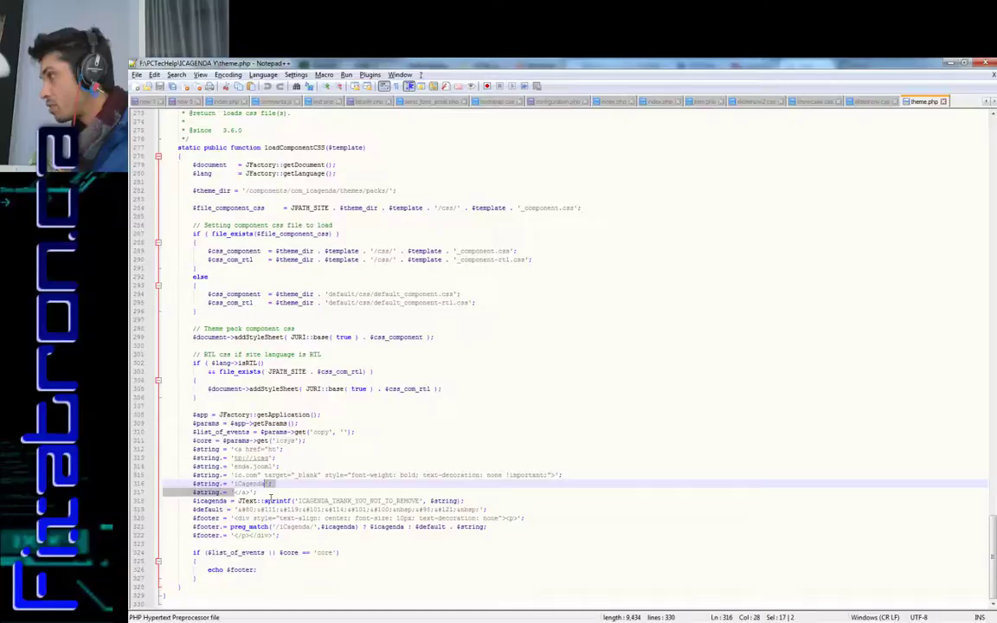
key(Delete)
drag(232, 490, 560, 482)
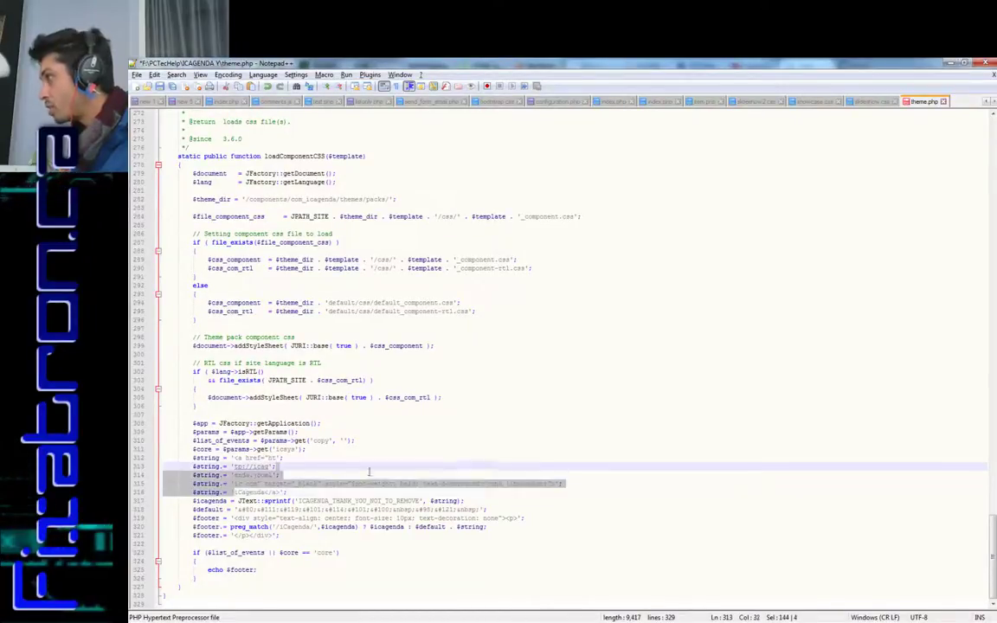
key(Delete)
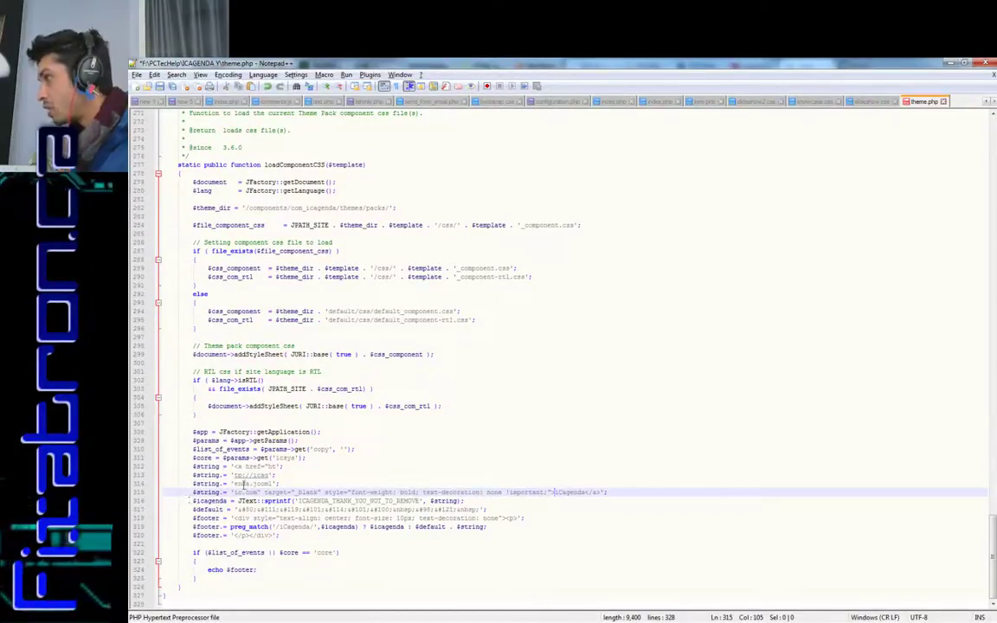
drag(231, 492, 277, 483)
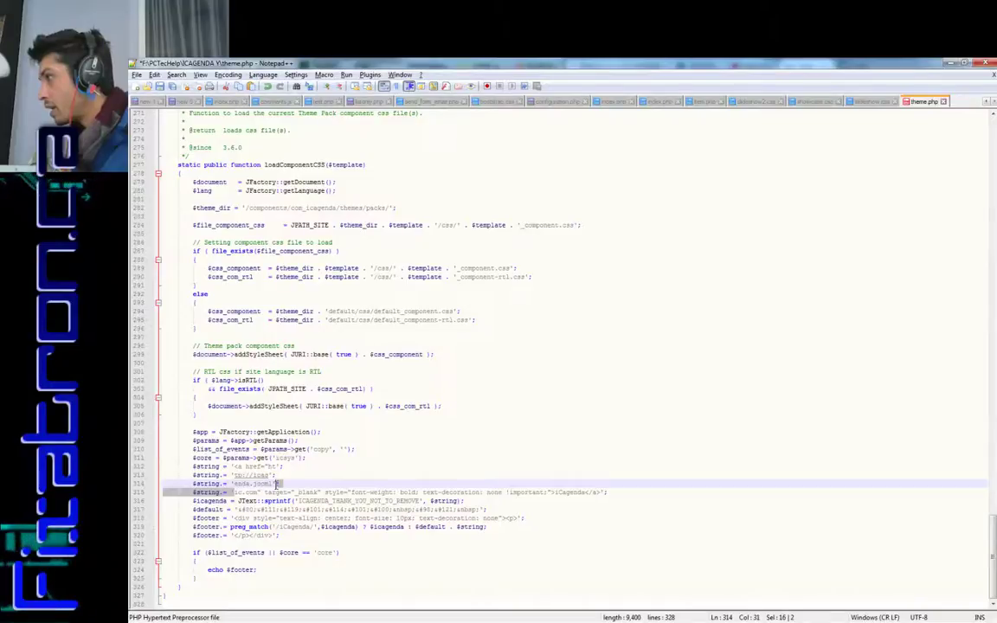
key(Delete)
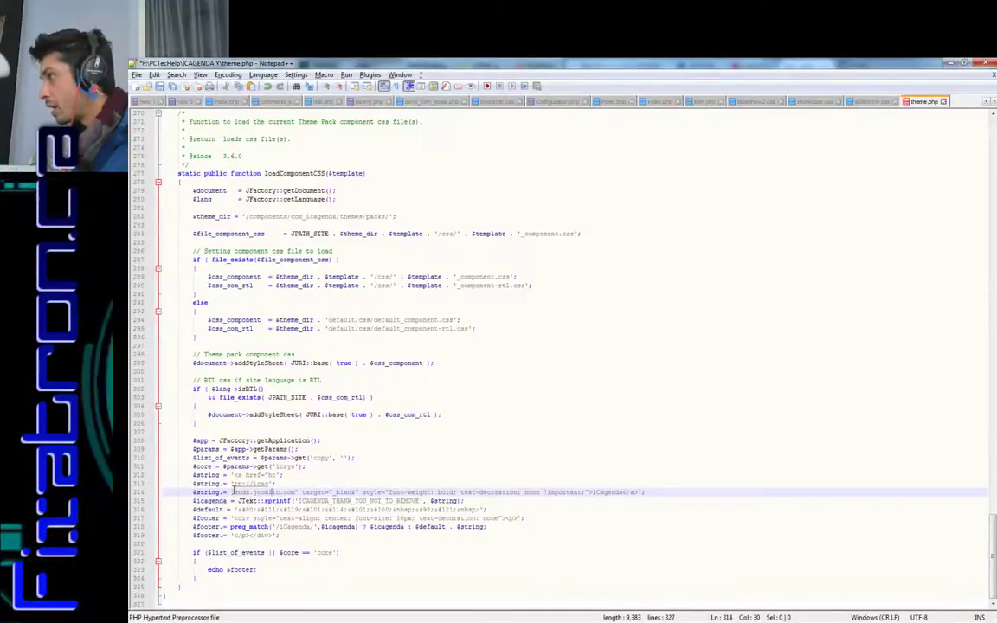
drag(232, 492, 275, 484)
key(Delete)
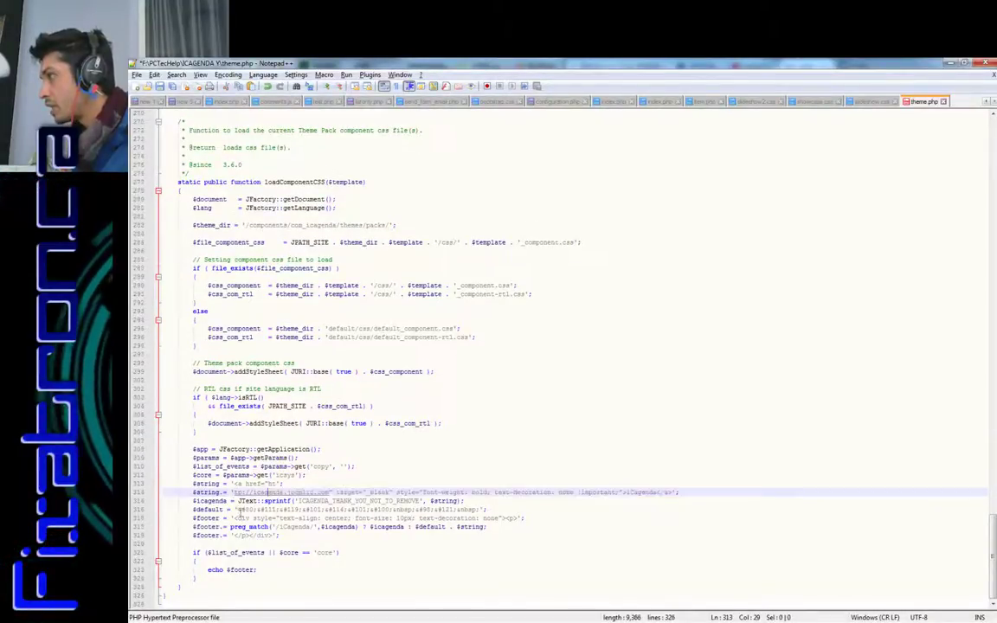
drag(232, 492, 276, 484)
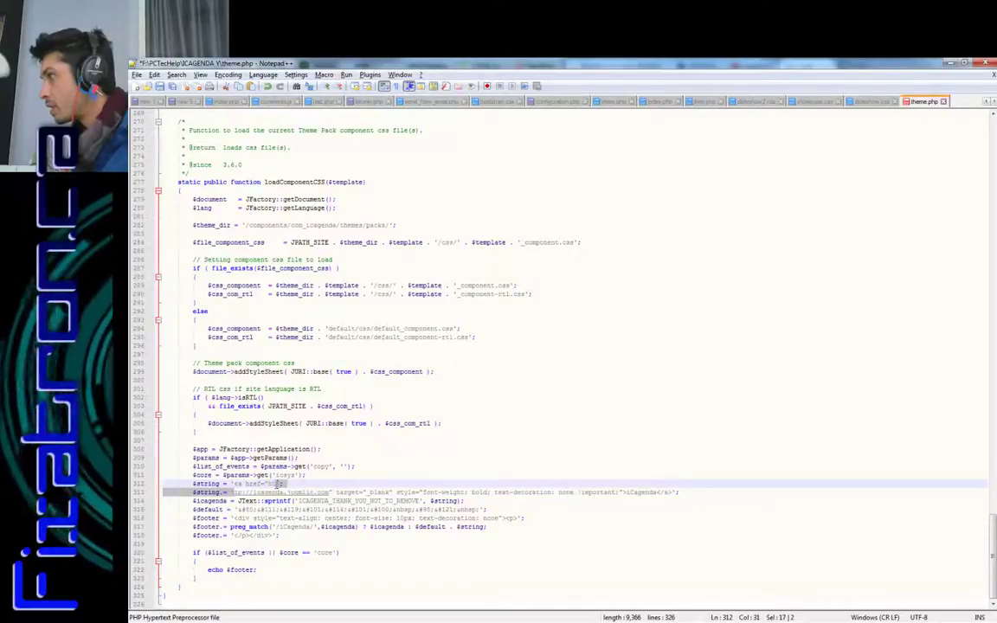
key(Delete)
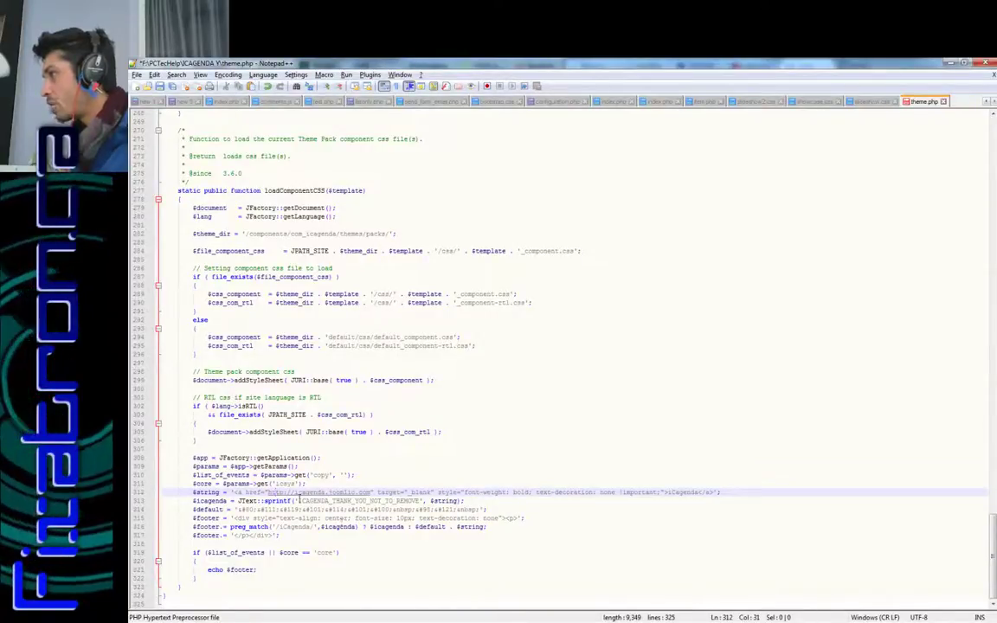
- Change the link address to findatron.ca and the link text iCagenda to My Website
drag(367, 491, 307, 491)
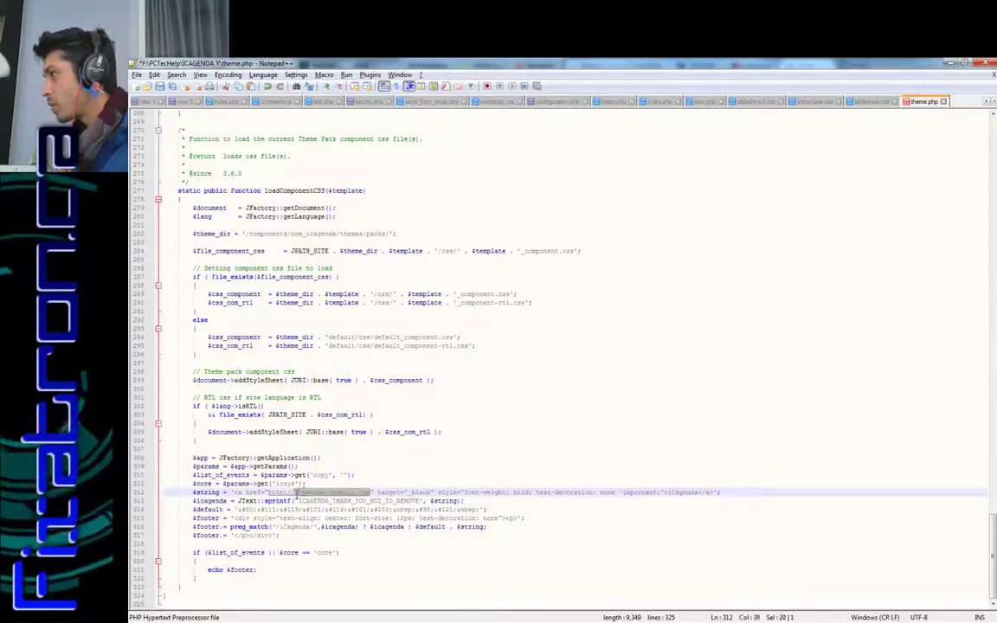
text(finda)
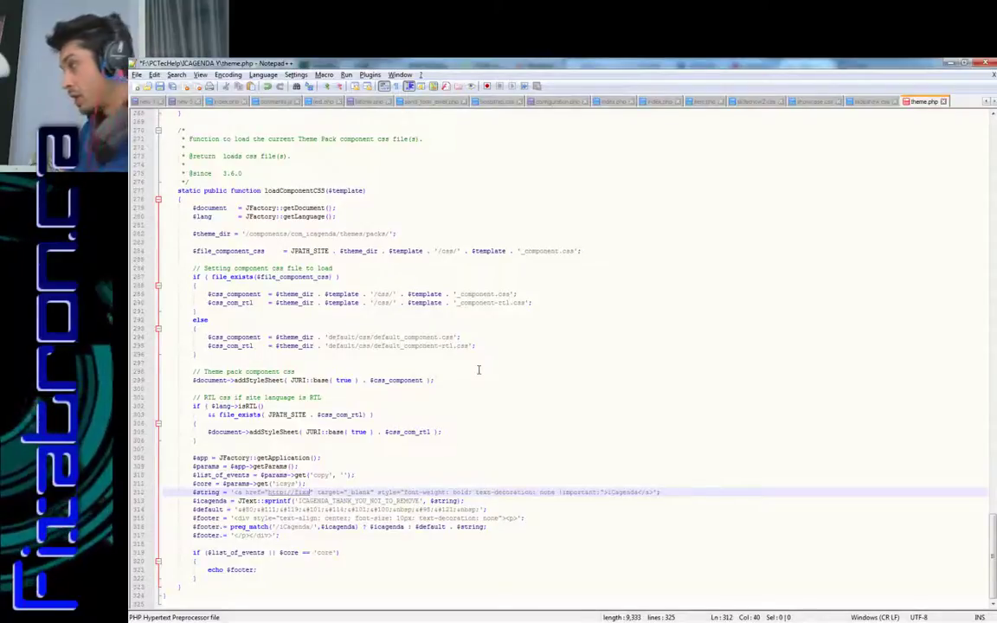
text(tron.ca)
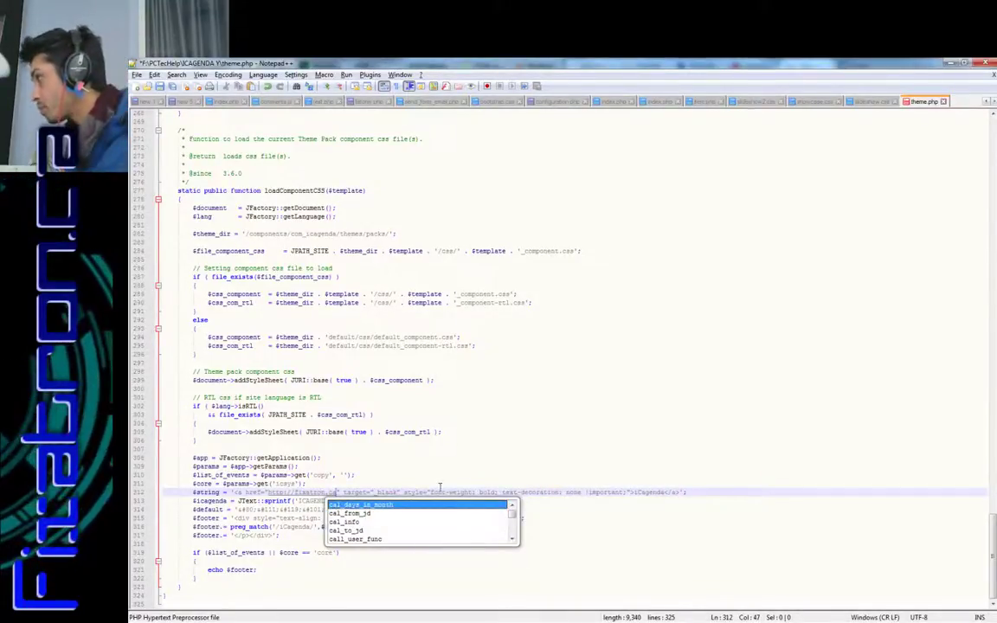
click(440, 487)
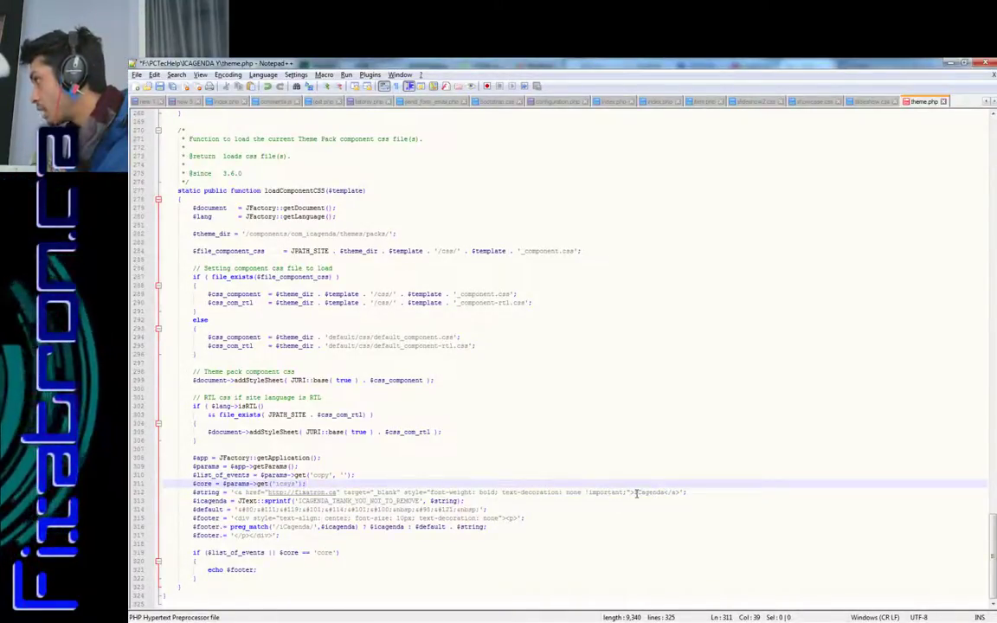
drag(636, 492, 667, 491)
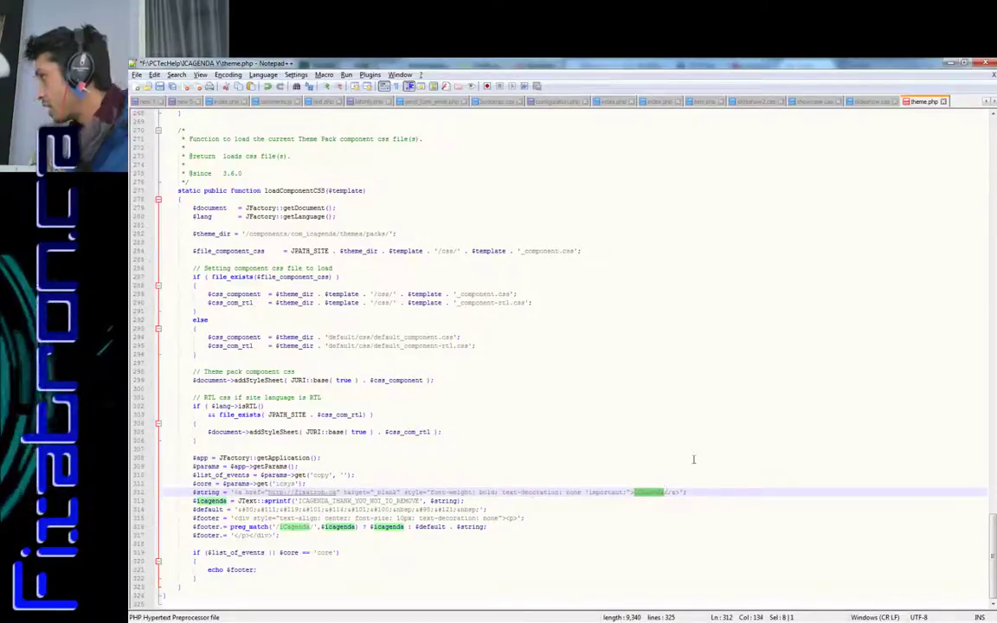
text($)
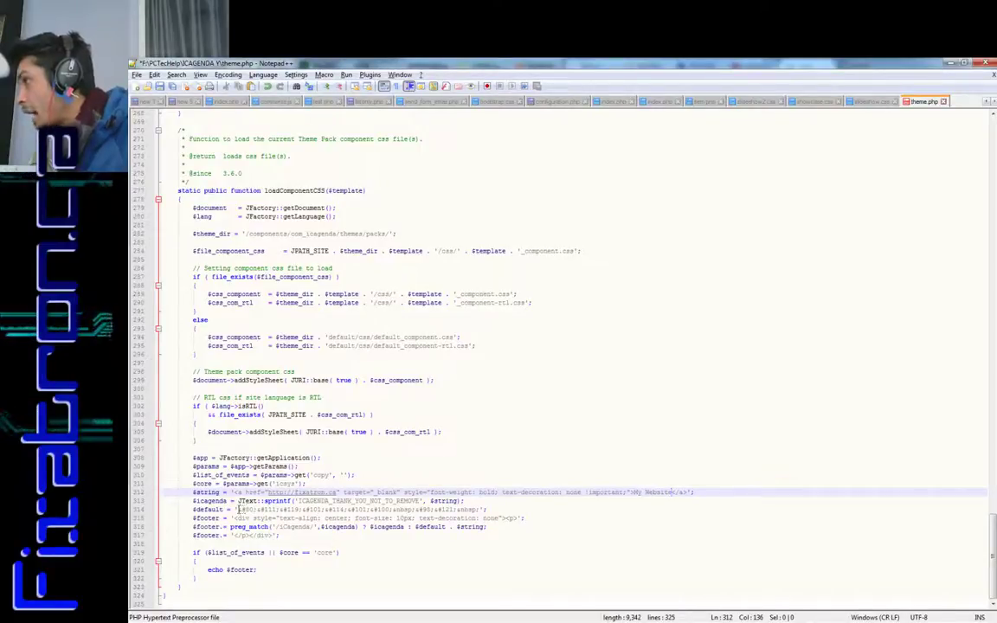
click(239, 510)
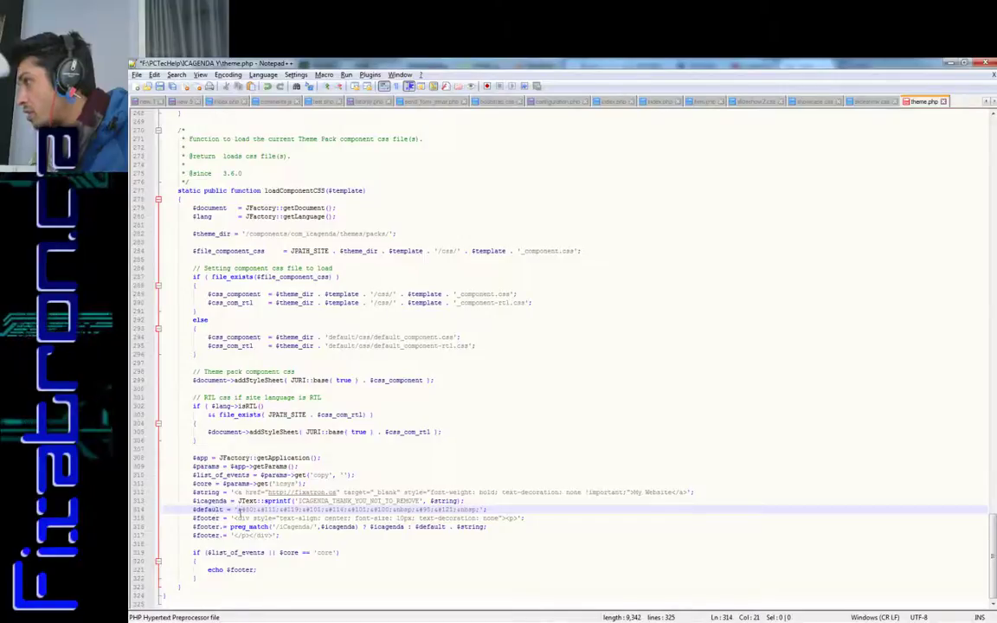
- Replace the encoded $default lead-in text on line 314 with 'This is'
drag(247, 505, 479, 509)
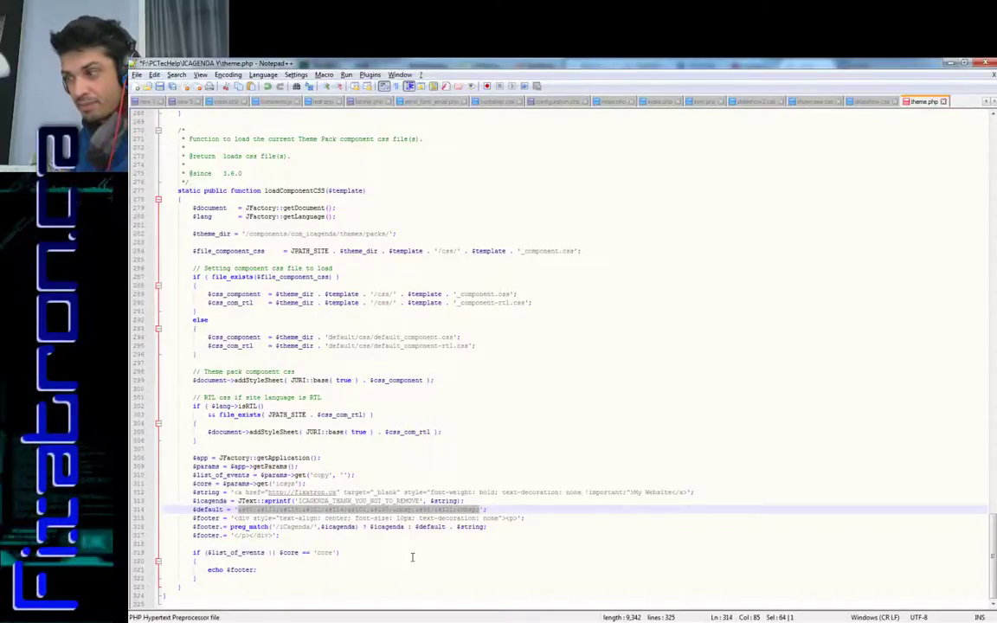
text(This)
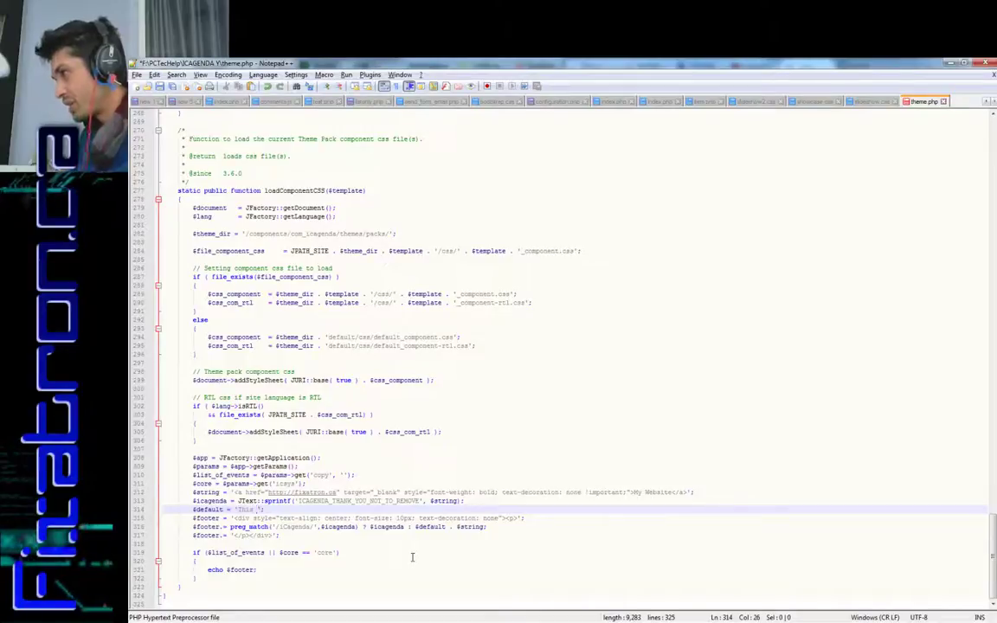
text( is my)
key(BackSpace)
key(BackSpace)
key(BackSpace)
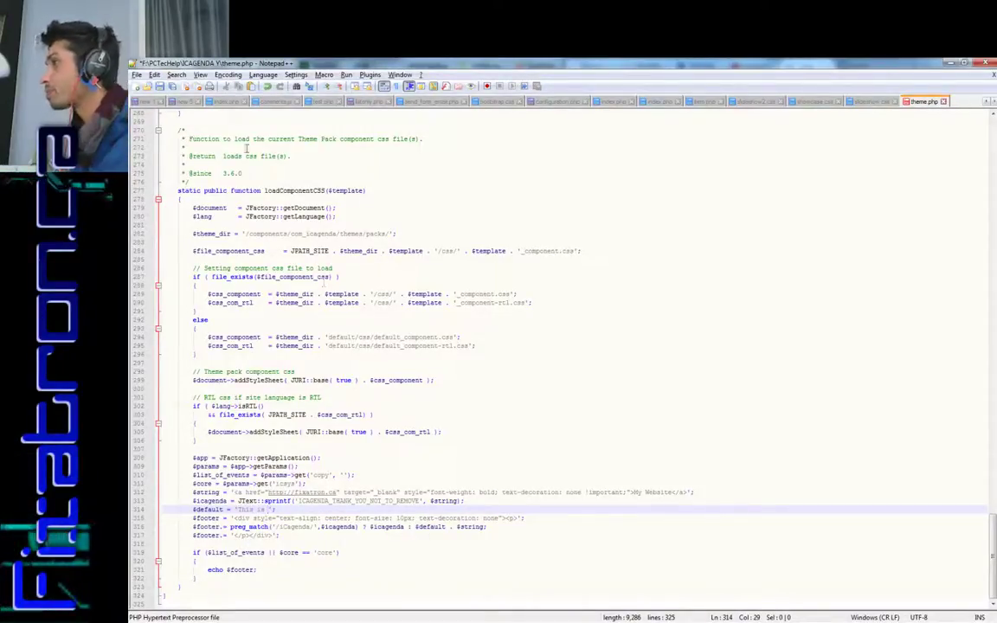
- In CuteFTP, drag the edited local theme.php into the remote theme folder
key(alt+Tab)
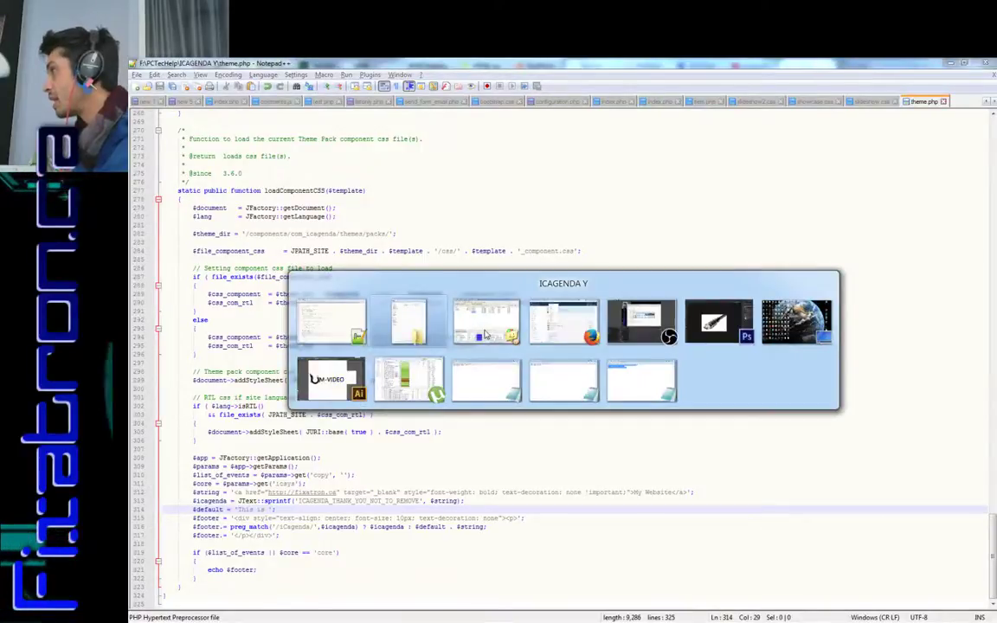
key(alt+Tab)
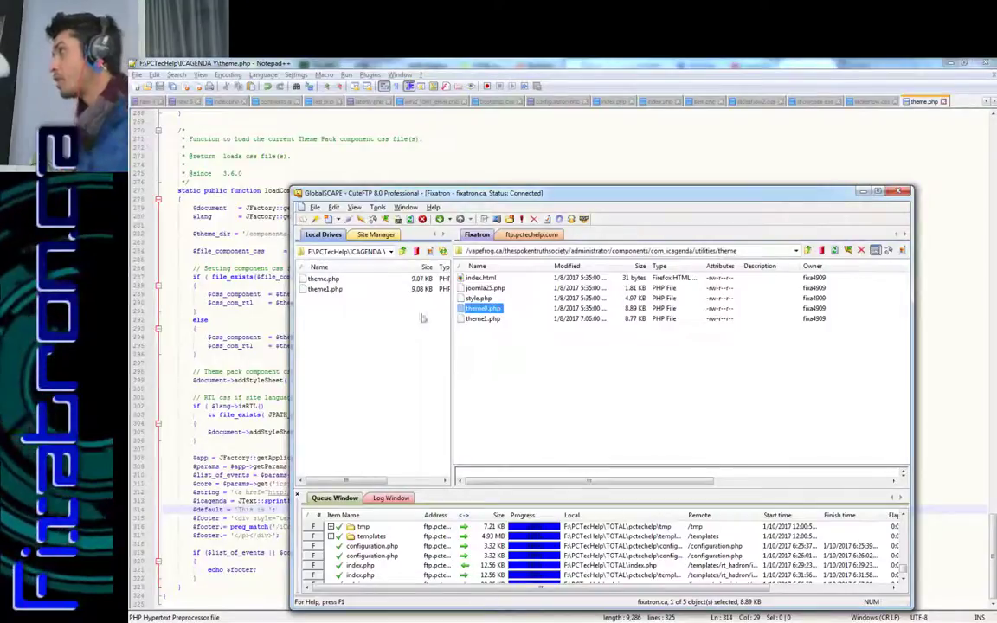
click(325, 279)
drag(334, 280, 477, 343)
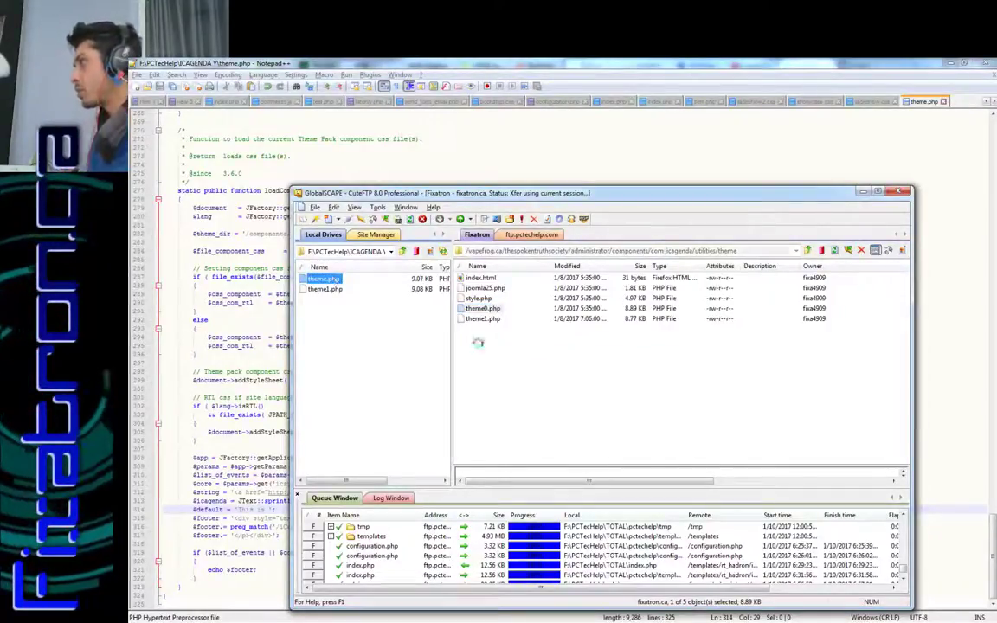